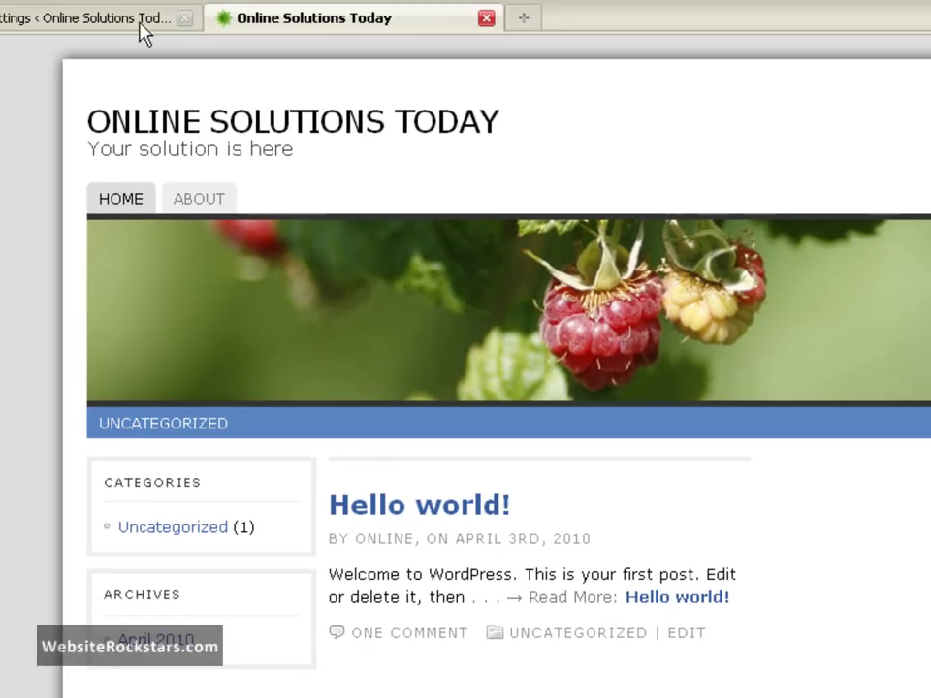
Open the header area style settings in the Atahualpa theme options of the WordPress admin.
click(140, 31)
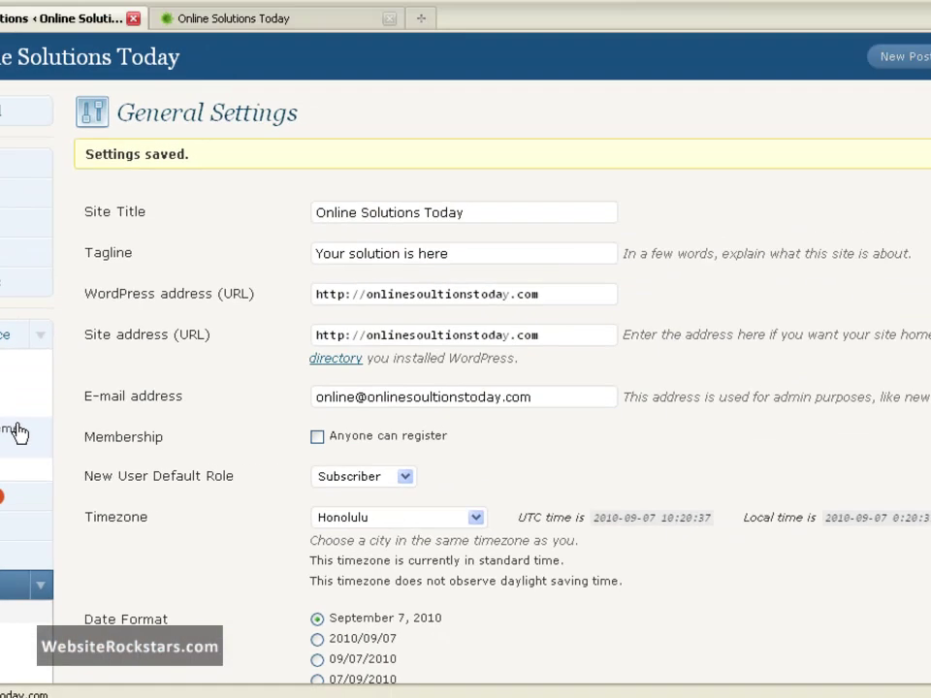
click(301, 303)
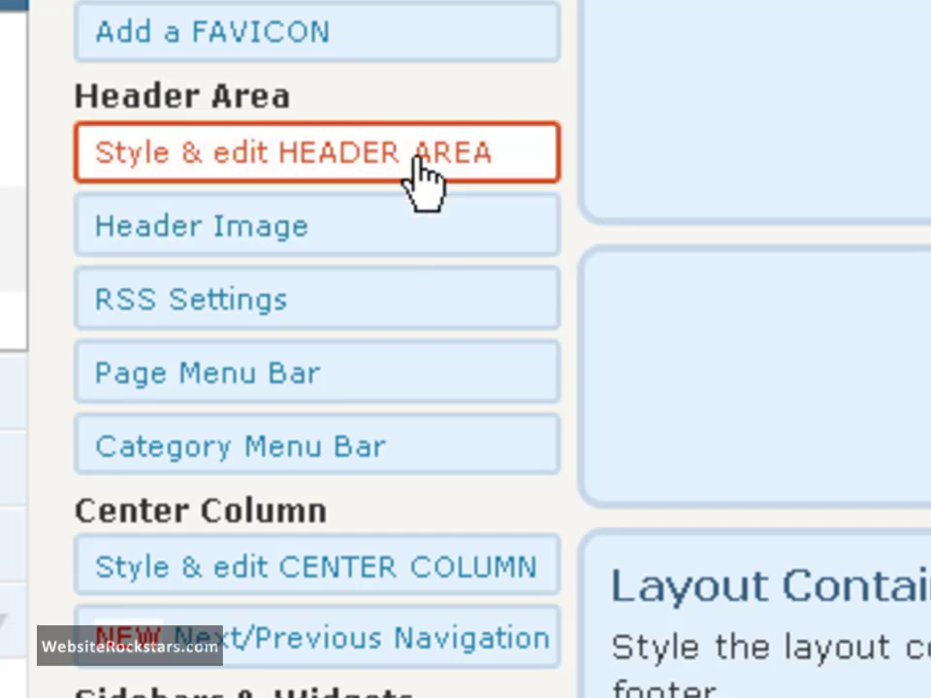
click(424, 182)
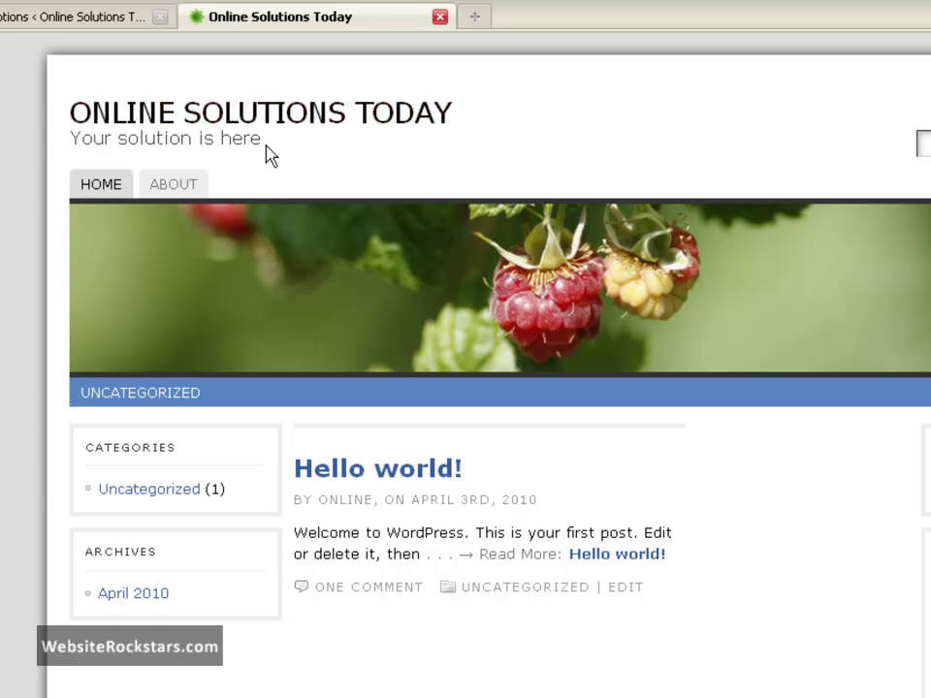
click(86, 22)
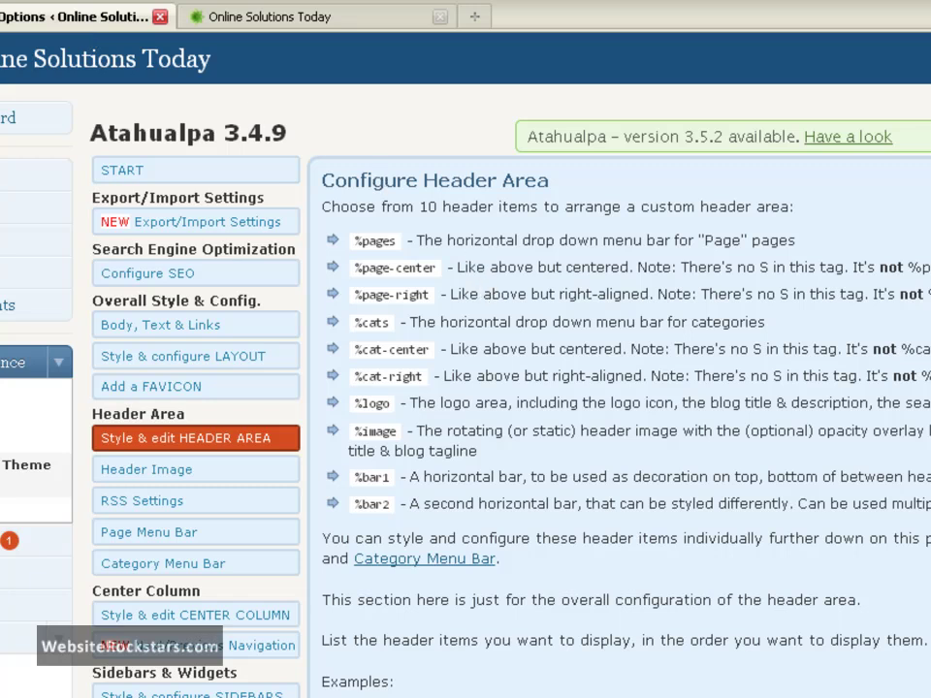
Set the header item list to "%logo %pages %bar1", replacing the image and category bar items.
scroll(465, 369, down, 5)
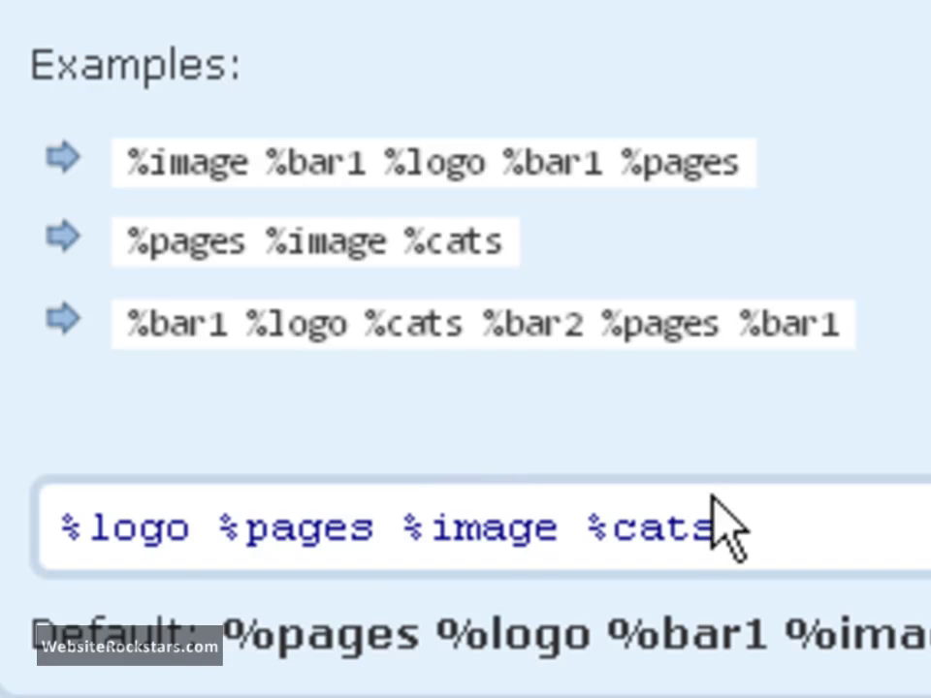
click(783, 512)
key(BackSpace)
key(BackSpace)
key(BackSpace)
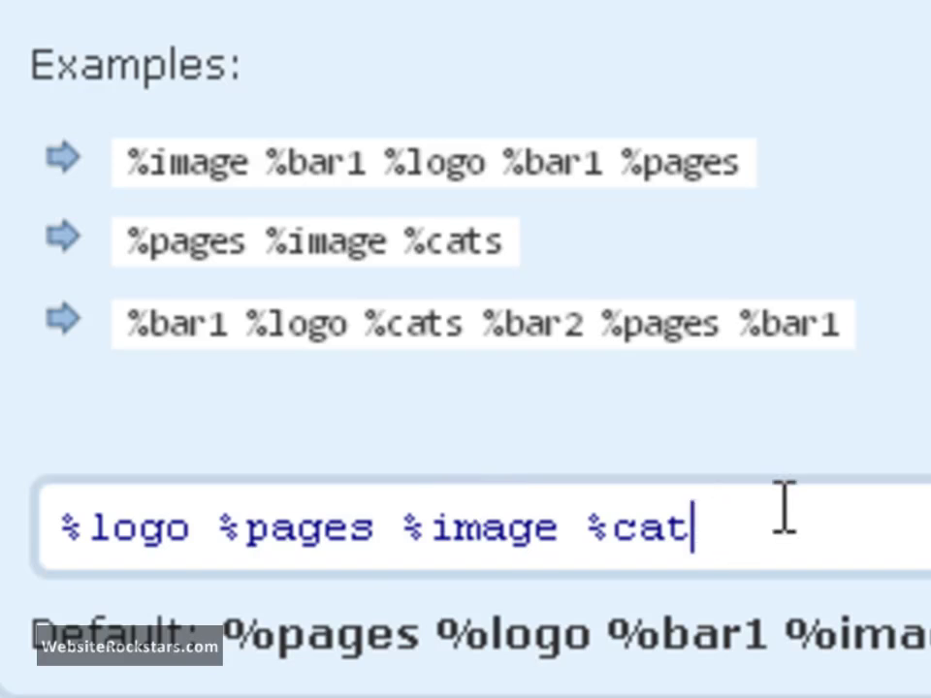
key(BackSpace)
key(BackSpace)
key(BackSpace)
key(BackSpace)
key(BackSpace)
key(BackSpace)
key(BackSpace)
key(BackSpace)
key(BackSpace)
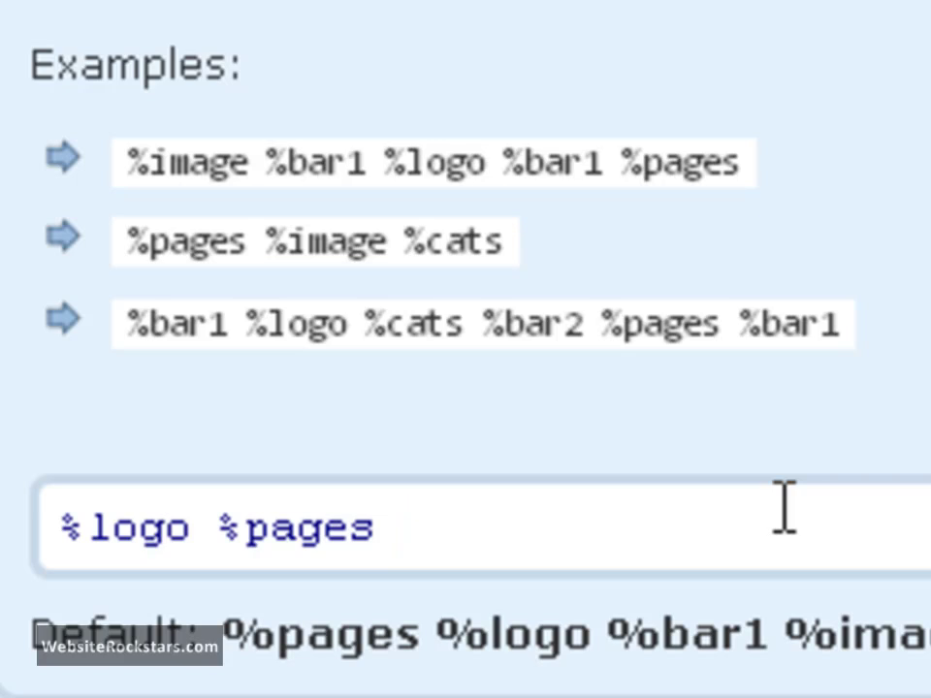
text(%)
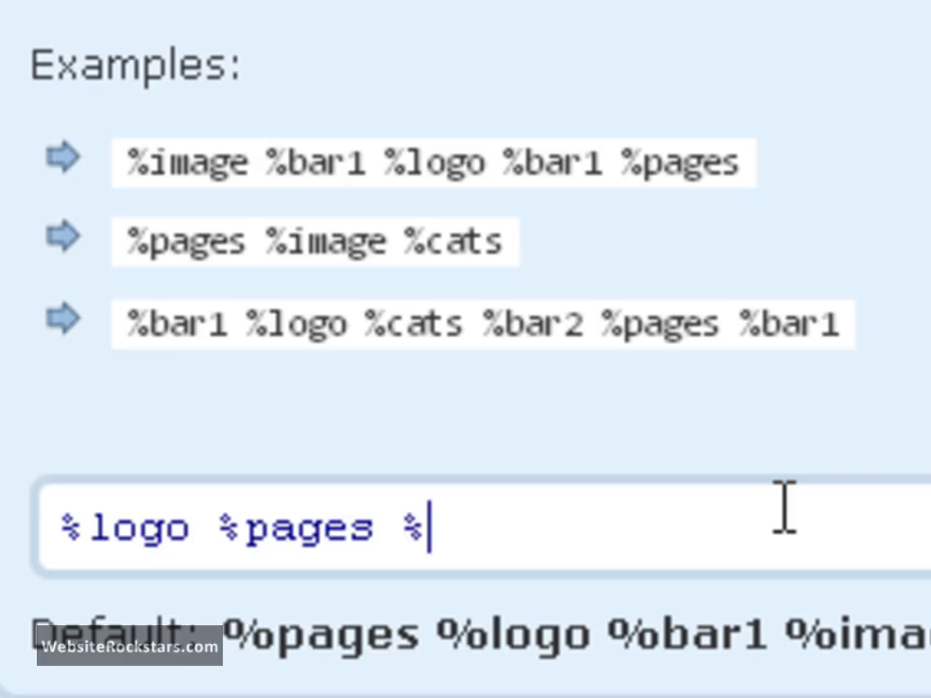
text(bar1)
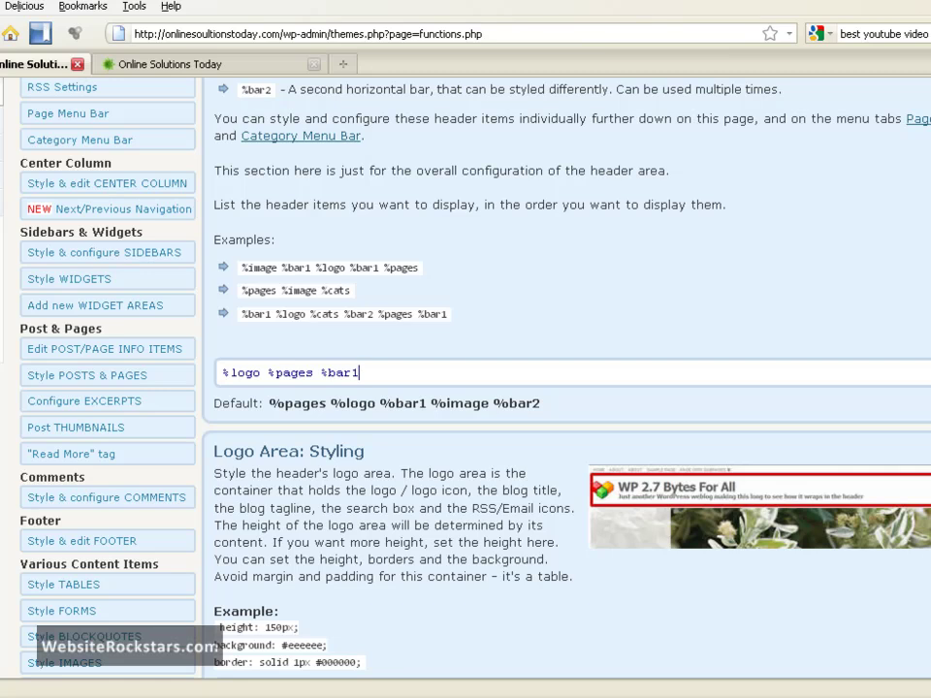
Change the border-top style of Horizontal Bar 1 to solid in its styling code.
scroll(567, 378, down, 15)
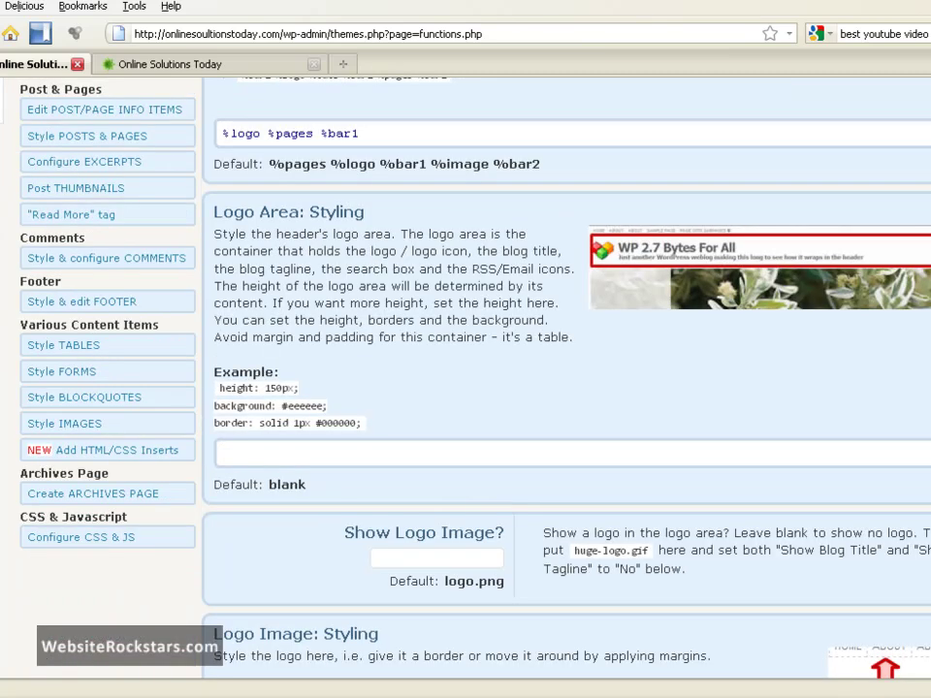
scroll(566, 378, down, 18)
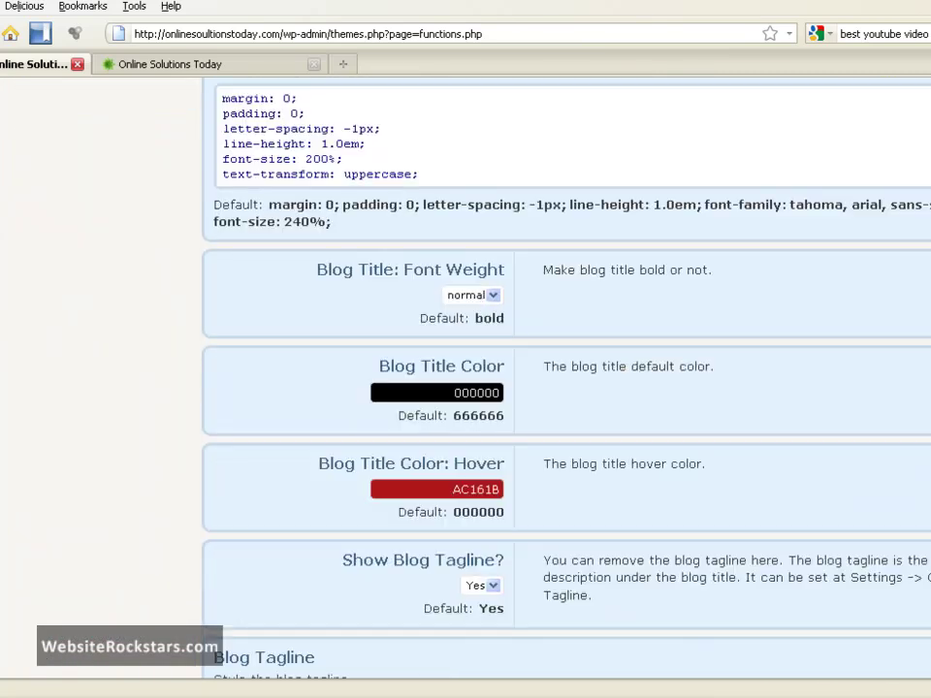
scroll(567, 379, down, 2)
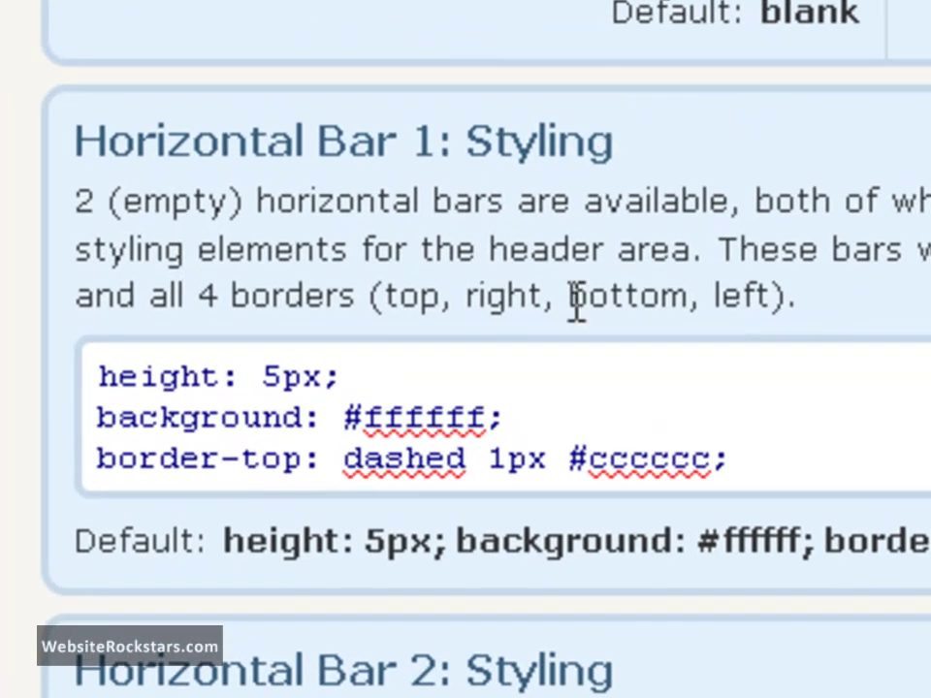
click(467, 454)
key(BackSpace)
key(BackSpace)
key(BackSpace)
key(BackSpace)
key(BackSpace)
key(BackSpace)
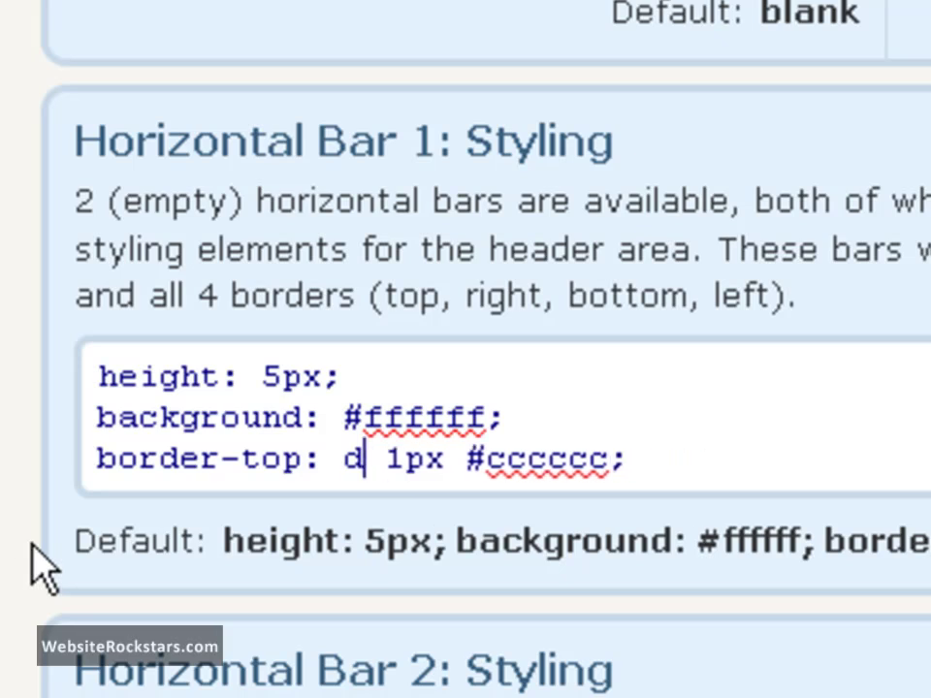
text(saoli)
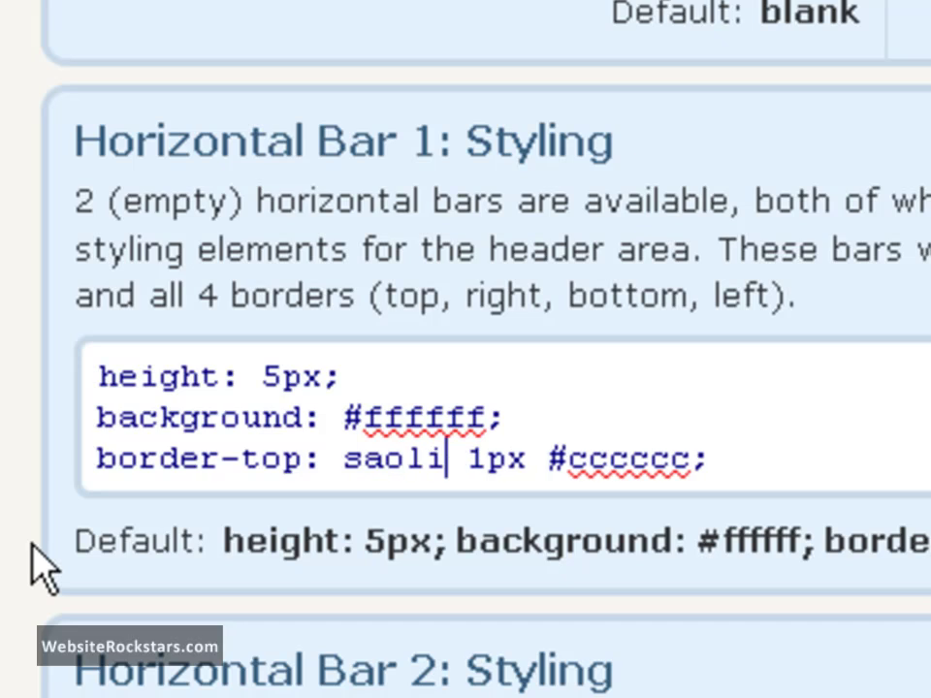
key(BackSpace)
key(BackSpace)
key(BackSpace)
key(BackSpace)
text(li)
key(BackSpace)
key(BackSpace)
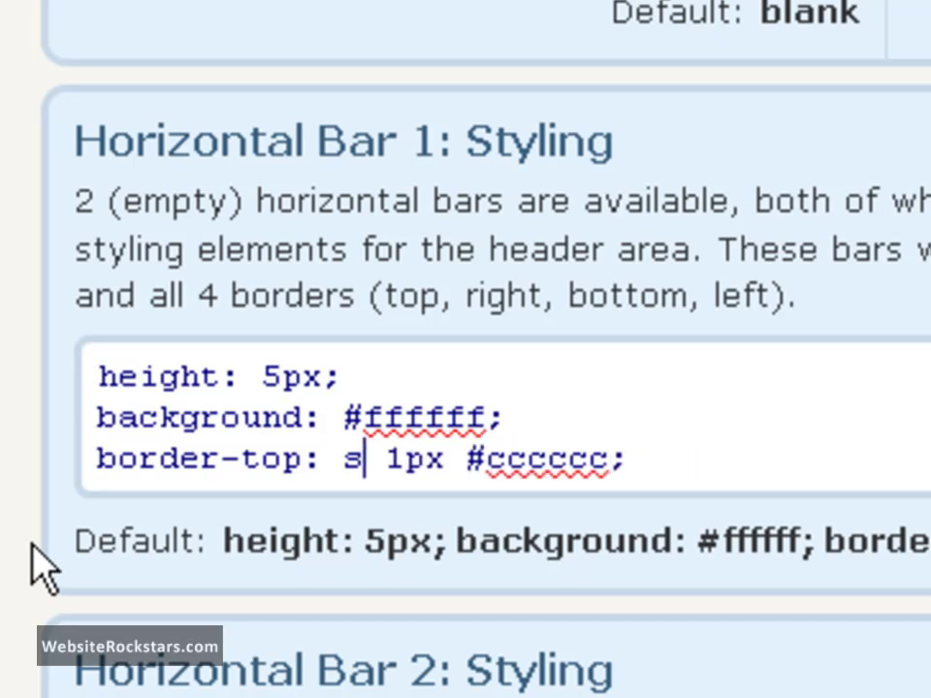
text(olid)
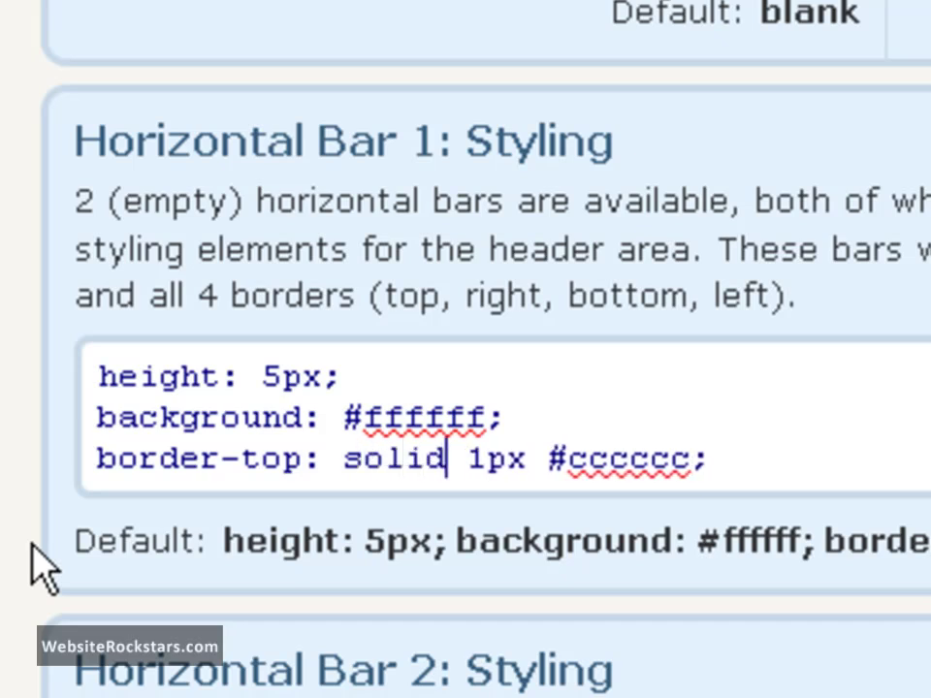
key(End)
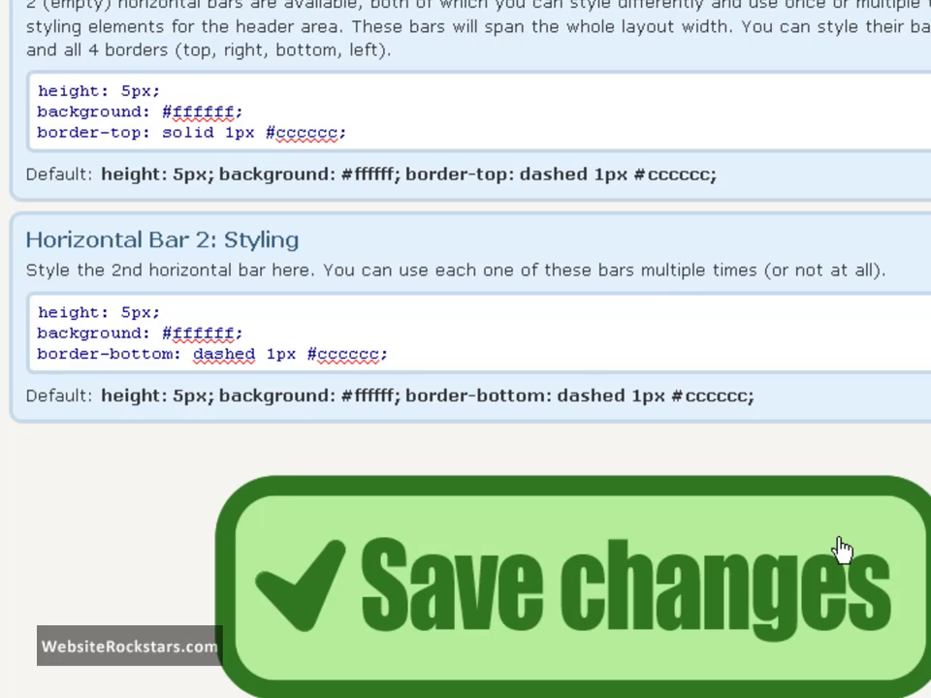
Save the theme changes and reload the Online Solutions Today home page to check the header.
click(783, 552)
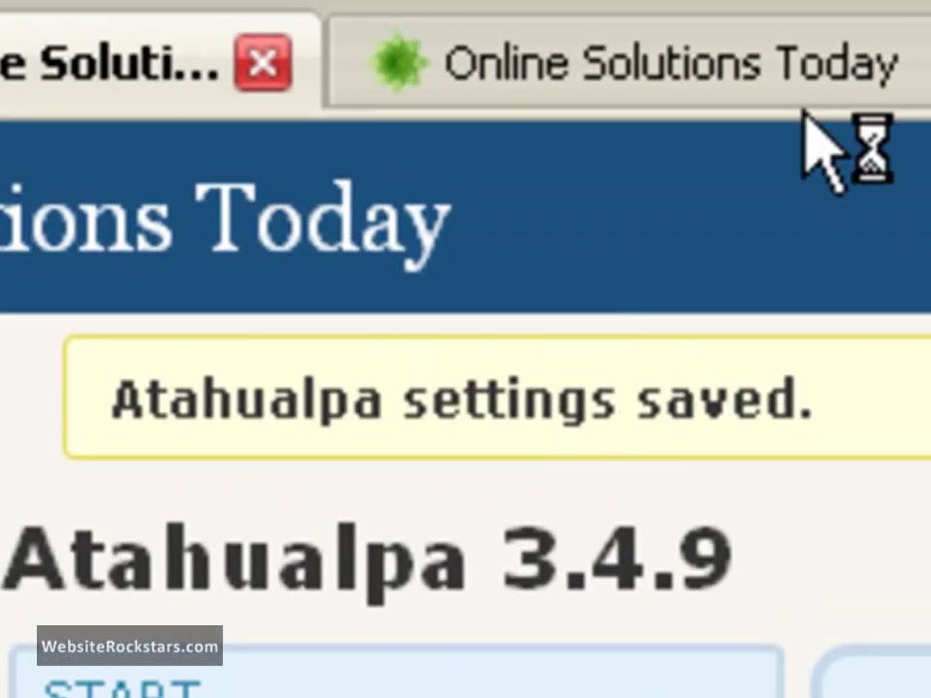
click(783, 76)
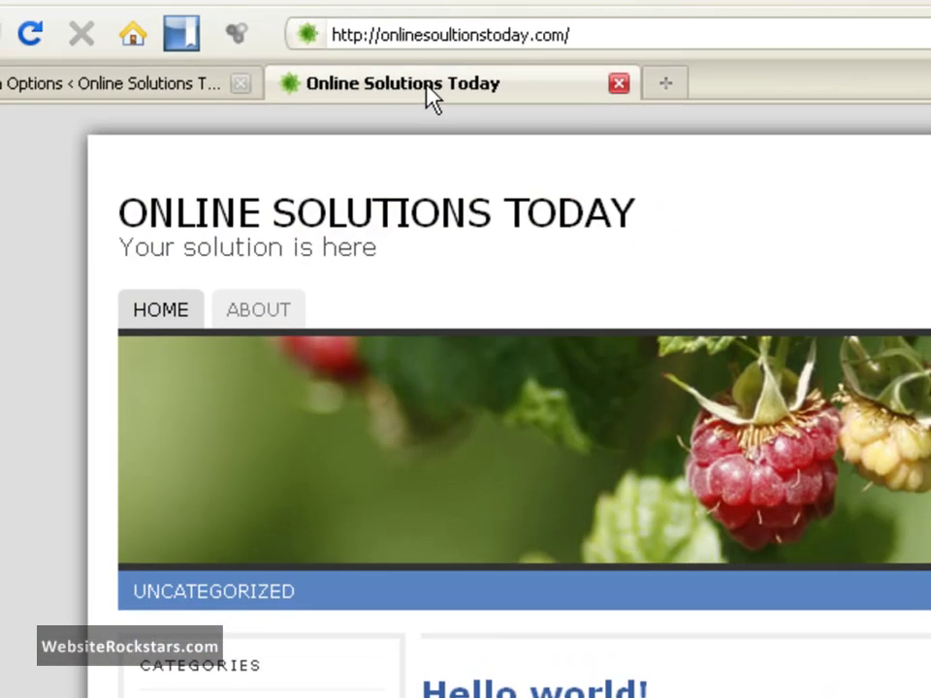
click(30, 37)
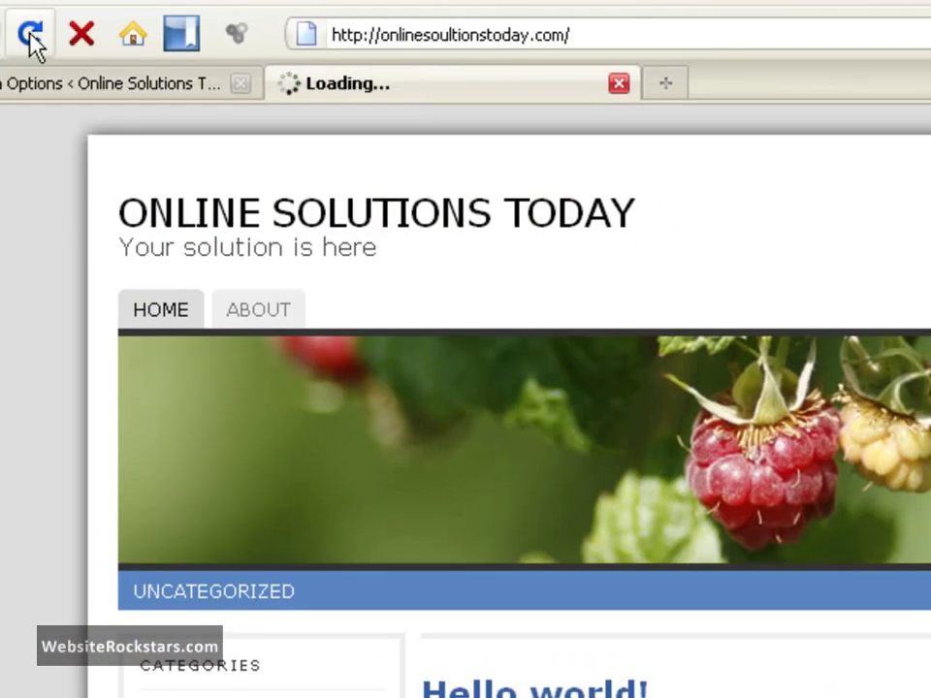